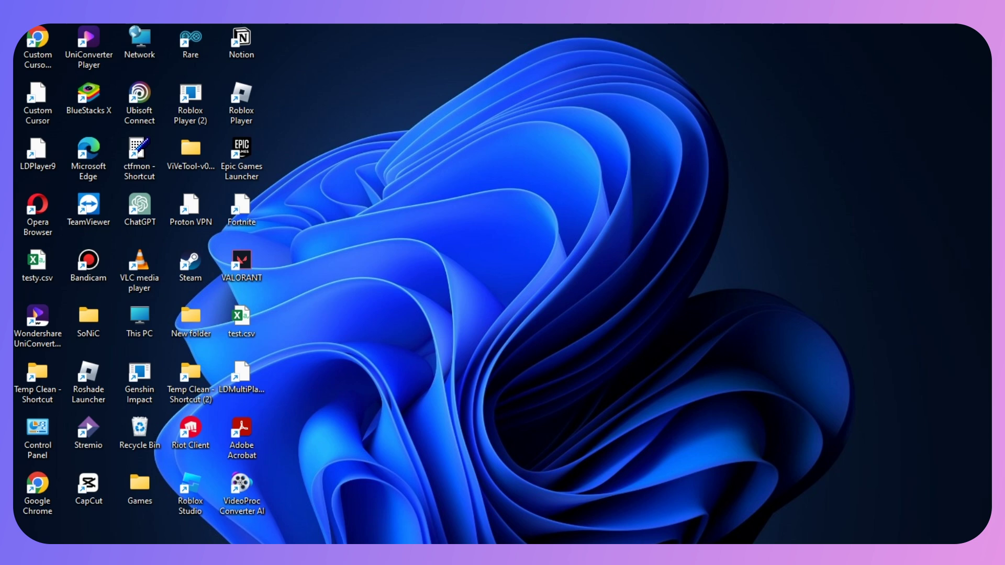
Open Device Manager from Windows search and expand Display adapters to show both graphics cards
key("super")
type("dev")
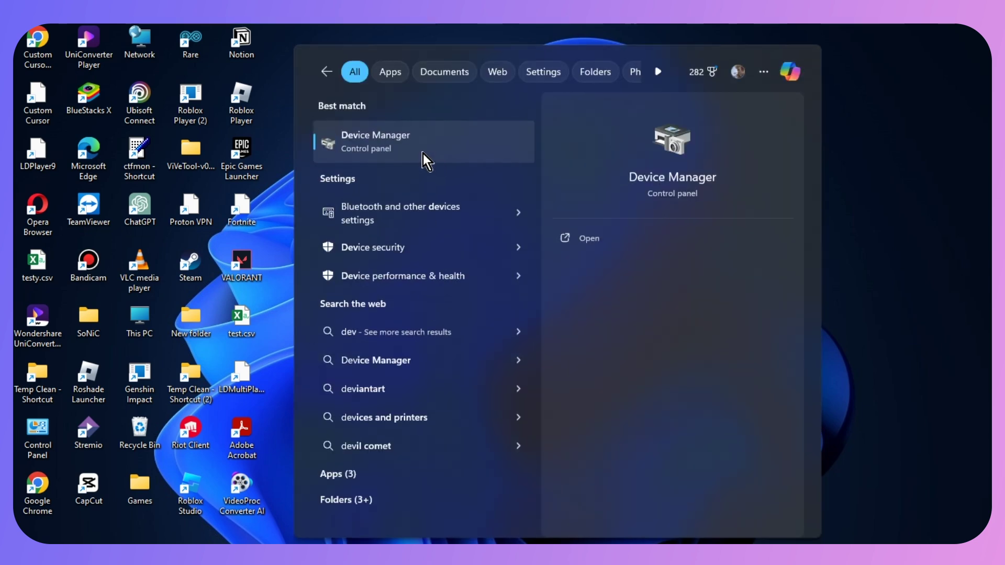
left_click(423, 153)
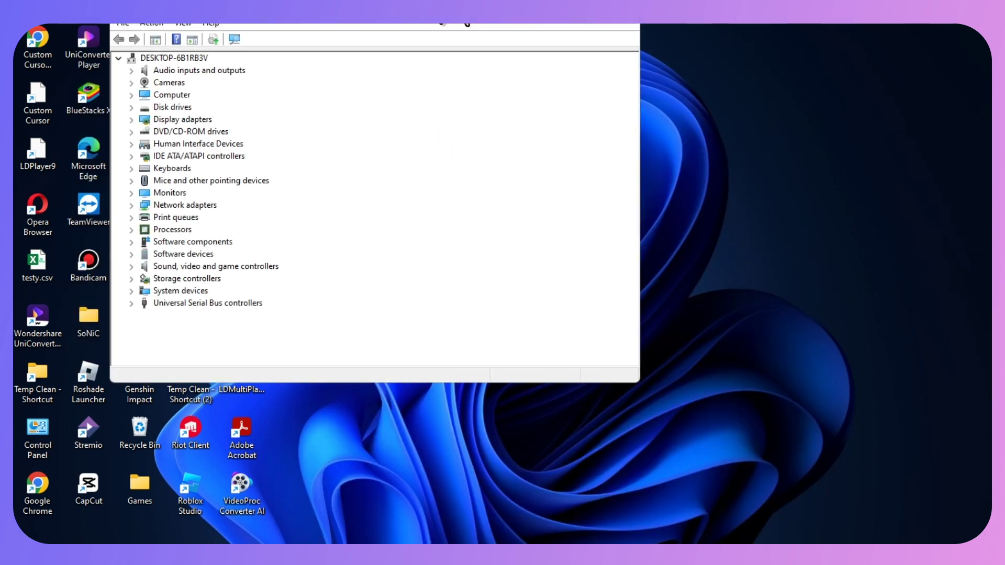
left_click_drag(391, 19, 599, 68)
left_click(297, 180)
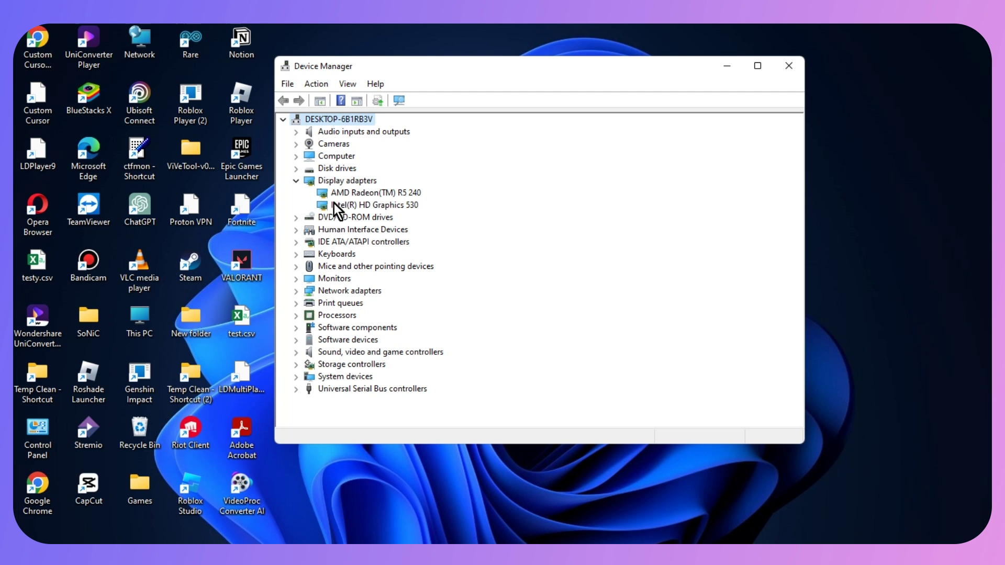
Run an automatic driver search for the AMD Radeon R5 240, then close the result
right_click(380, 194)
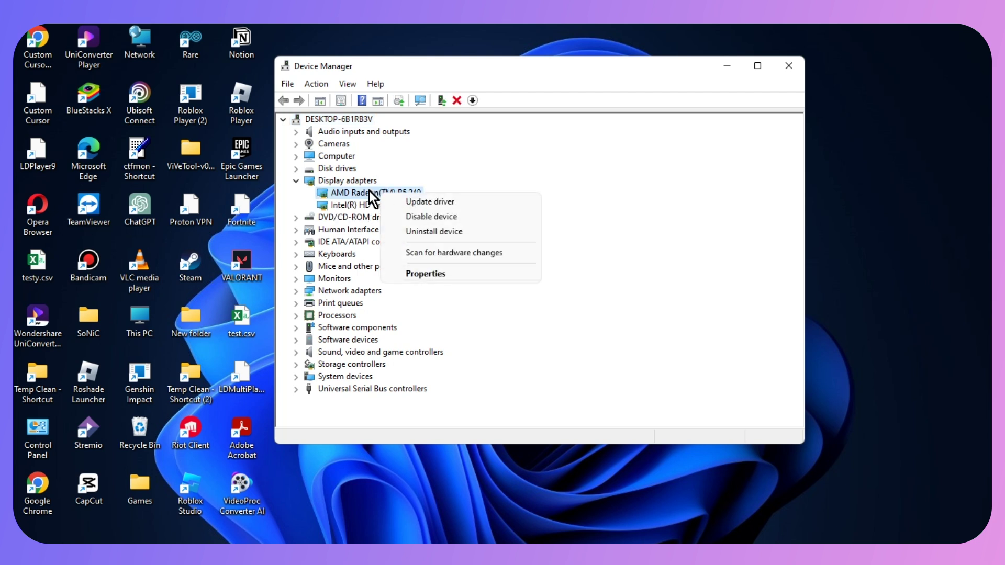
left_click(435, 203)
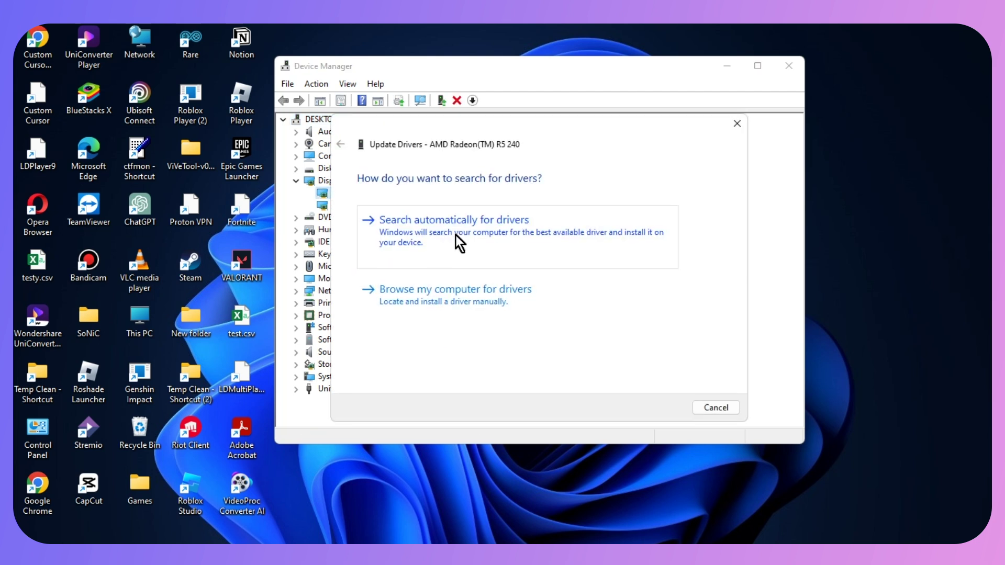
left_click_drag(473, 127, 505, 88)
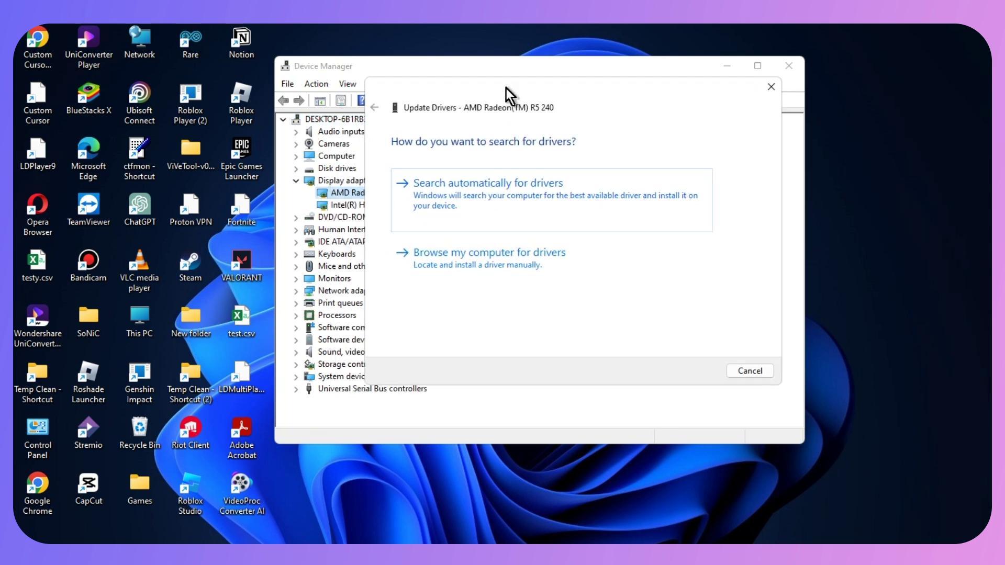
left_click(410, 206)
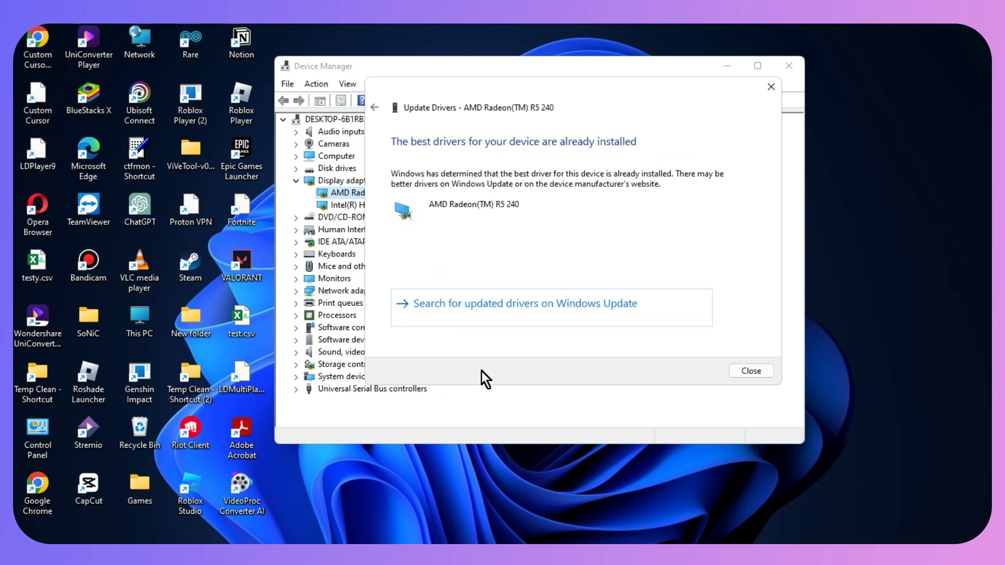
left_click(755, 372)
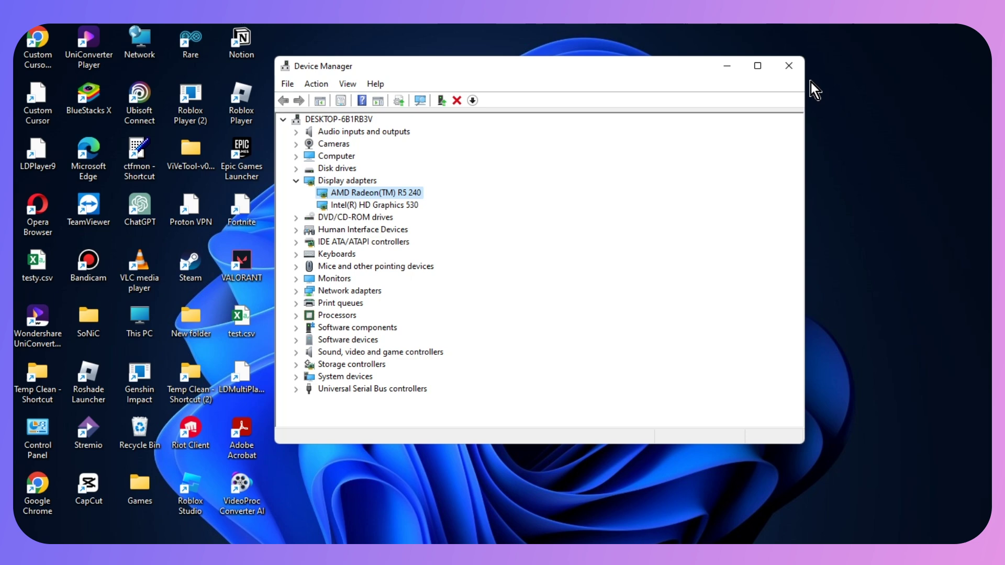
Close the Device Manager window
left_click(801, 74)
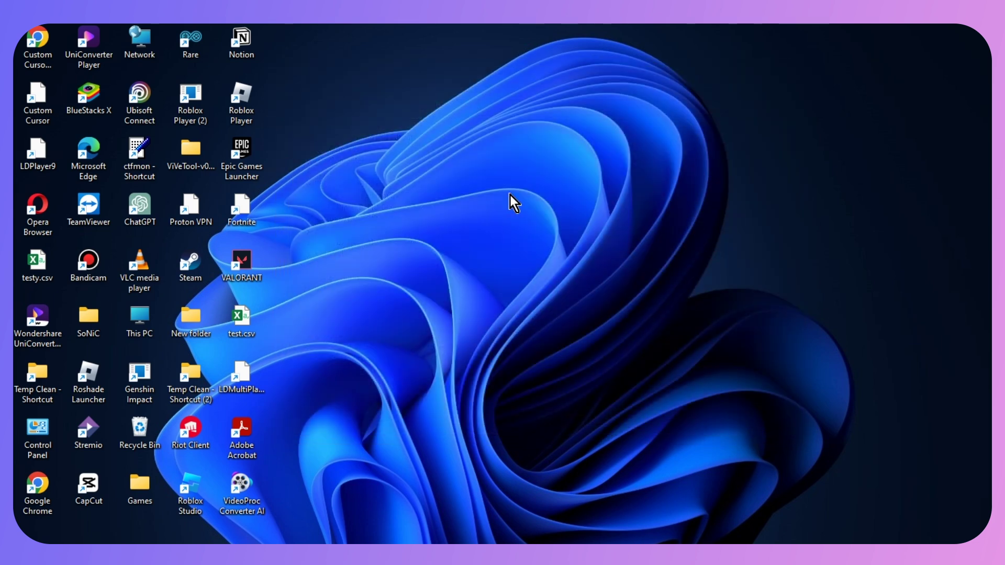